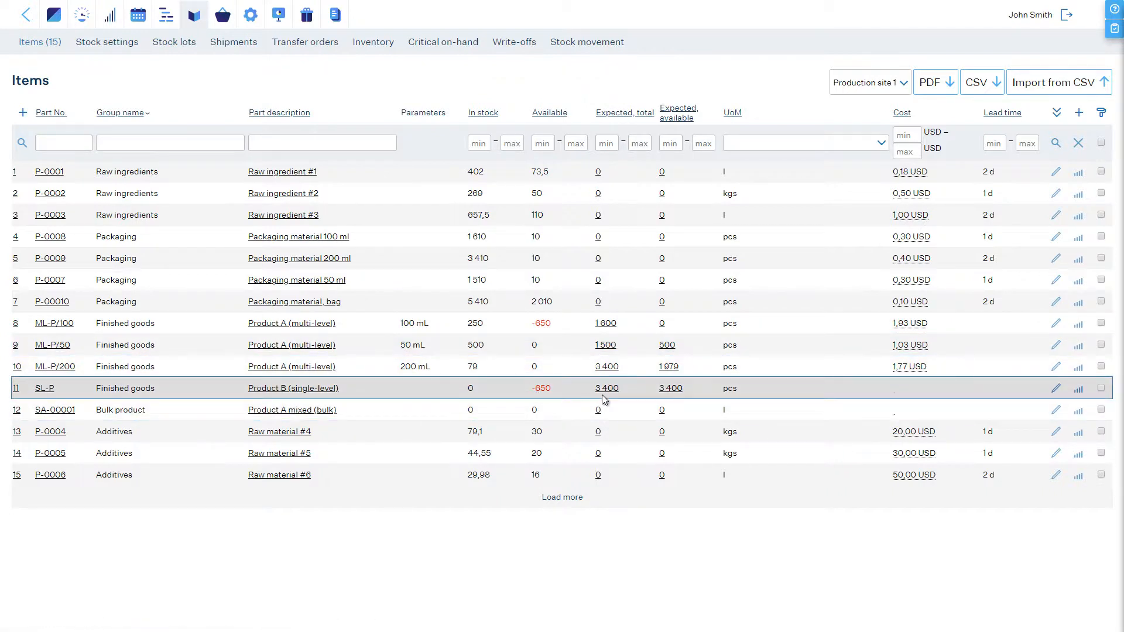
Open the list of stock lots.
left_click(174, 42)
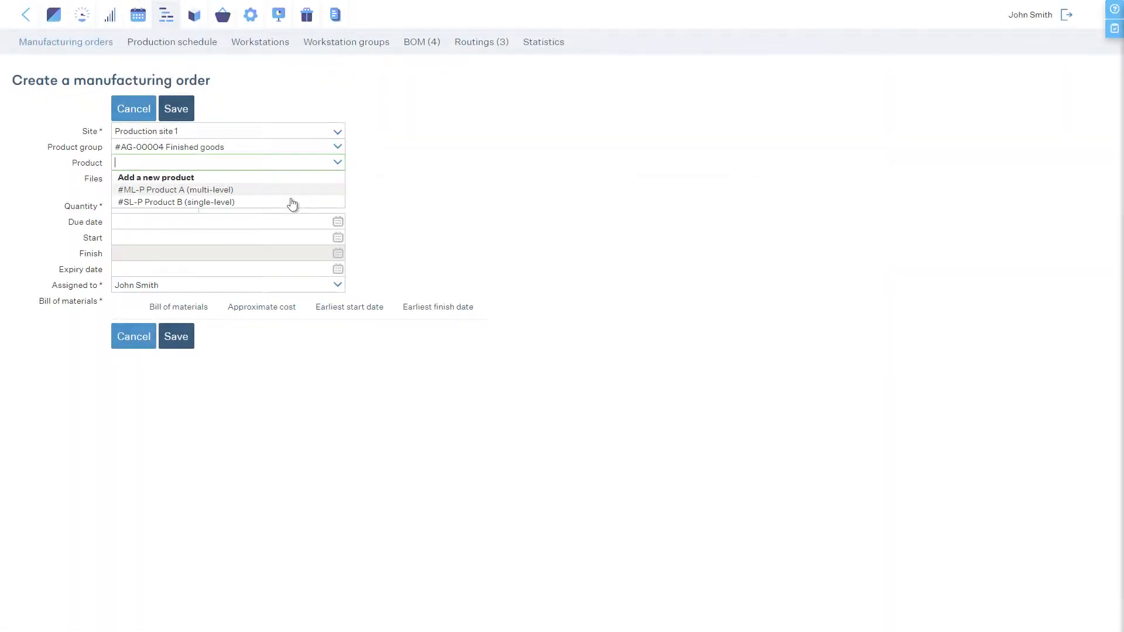
Create and save a manufacturing order for 2600 pcs of #SL-P Product B (single-level).
left_click(293, 203)
left_click(180, 210)
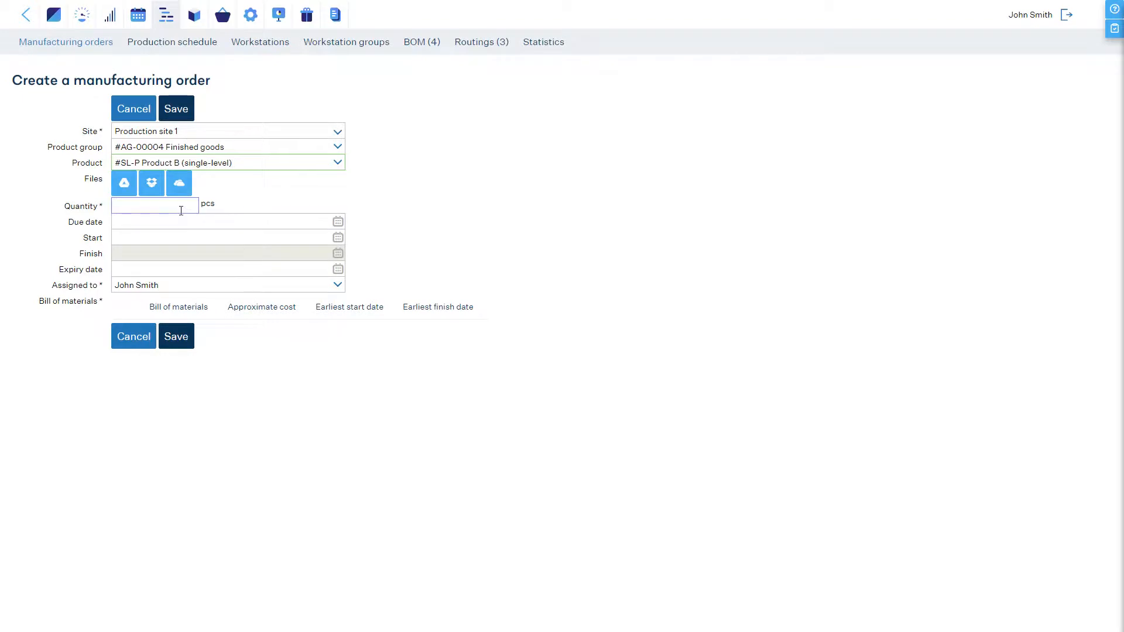
type("2600")
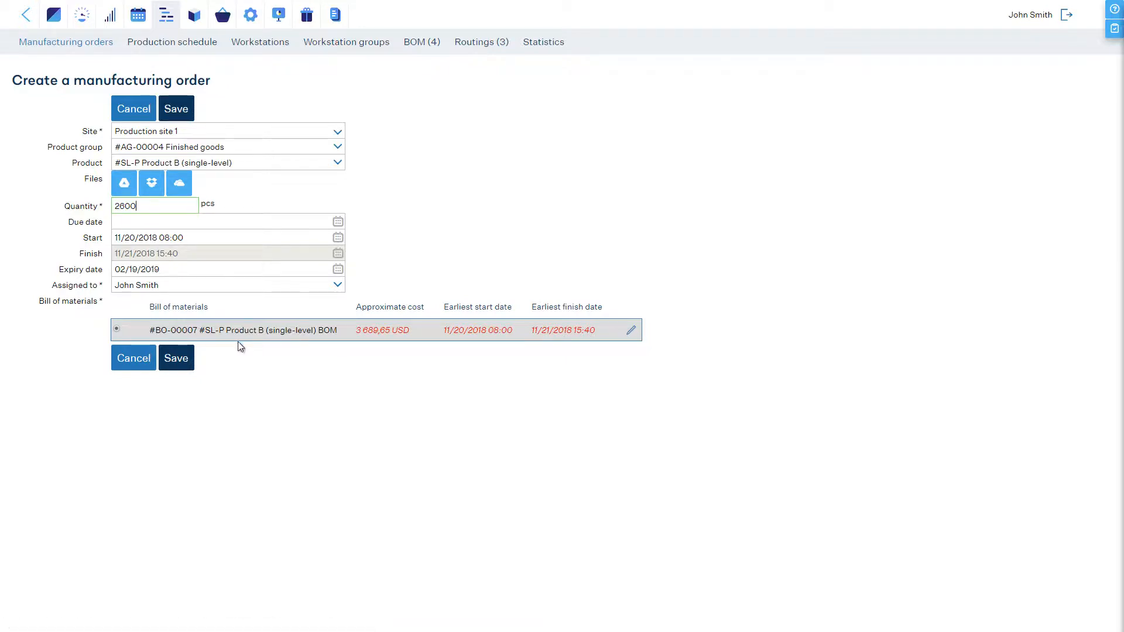
left_click(178, 360)
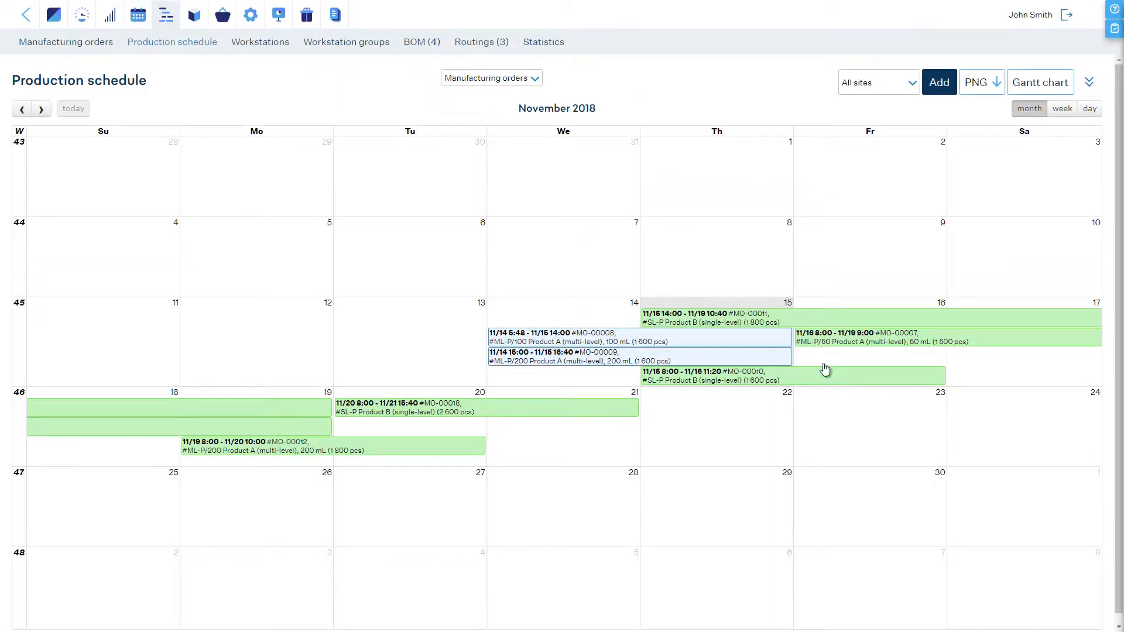
View the production schedule as a Gantt chart and expand the operations of the first three manufacturing orders.
left_click(1039, 82)
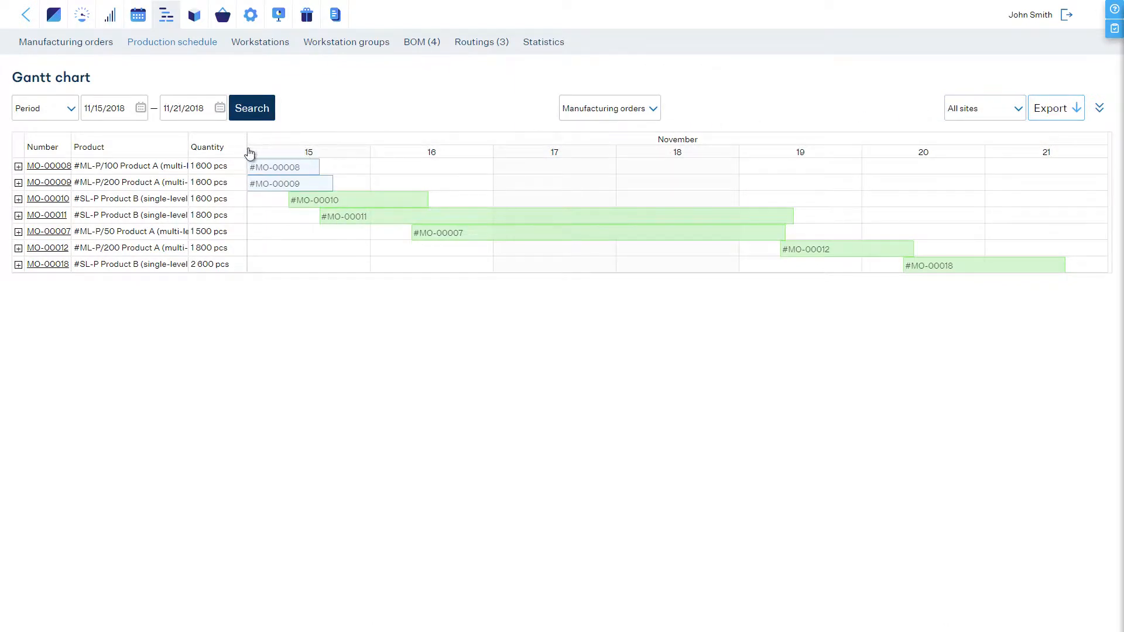
left_click(18, 167)
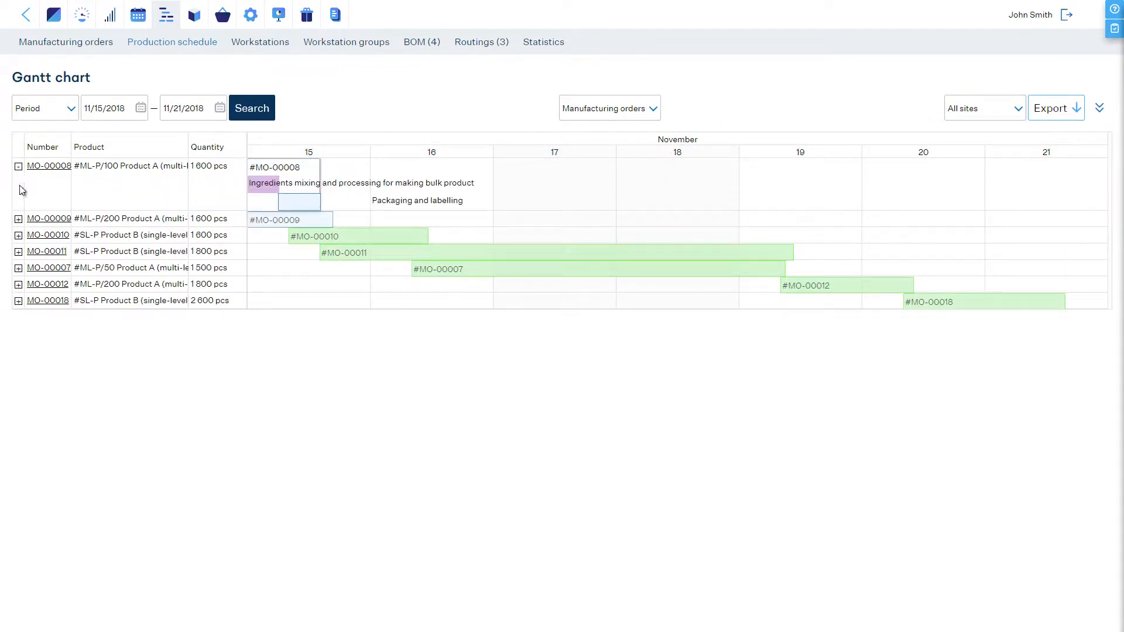
left_click(18, 220)
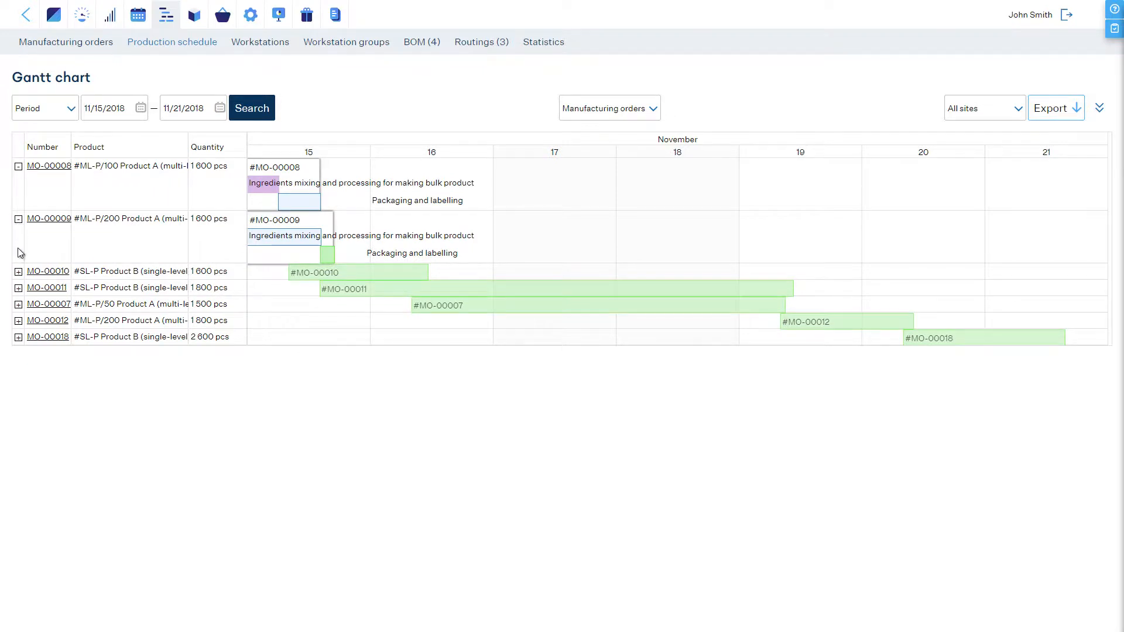
left_click(18, 272)
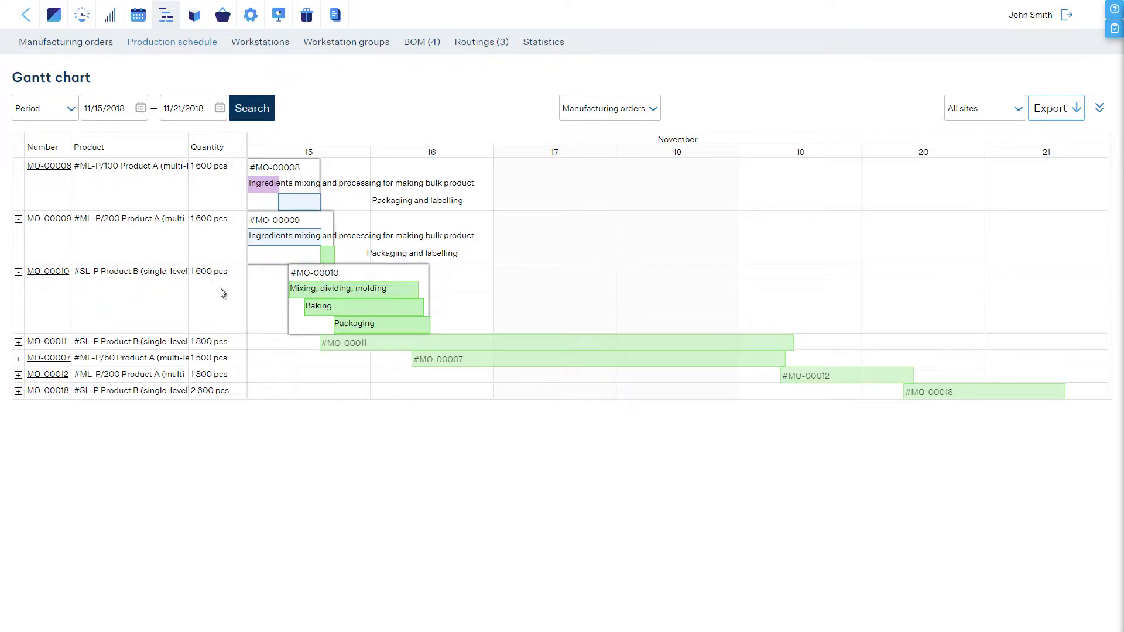
Show the Gantt chart by workstation and move the November 19 operation from Processing line 2 to Processing line 1 on November 16.
left_click(585, 117)
left_click(582, 138)
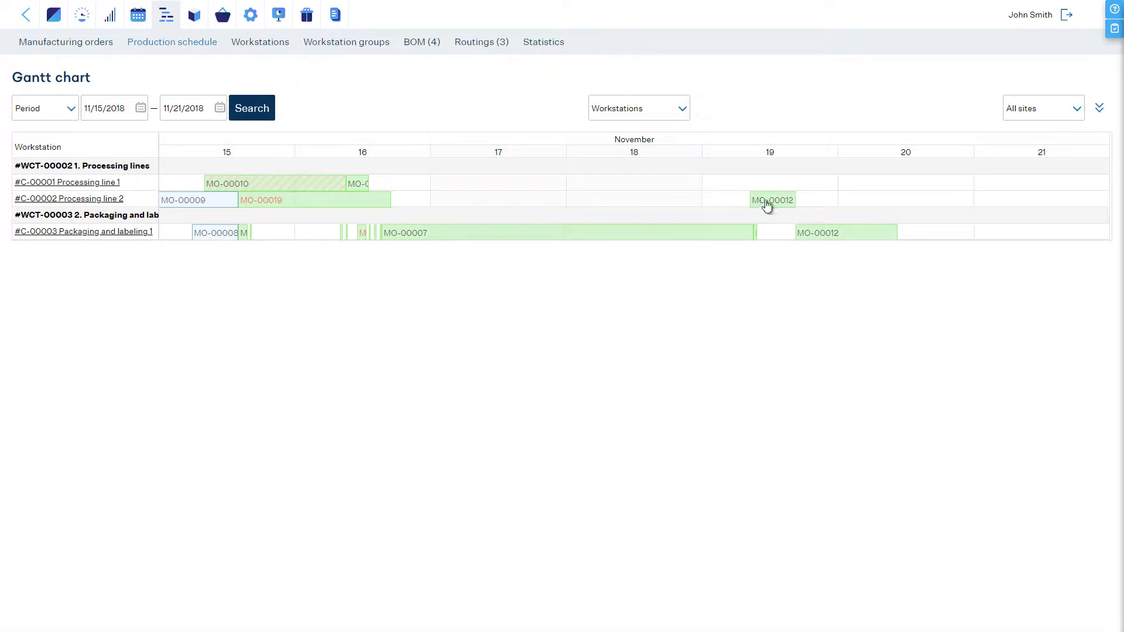
left_click_drag(766, 203, 381, 184)
left_click(550, 393)
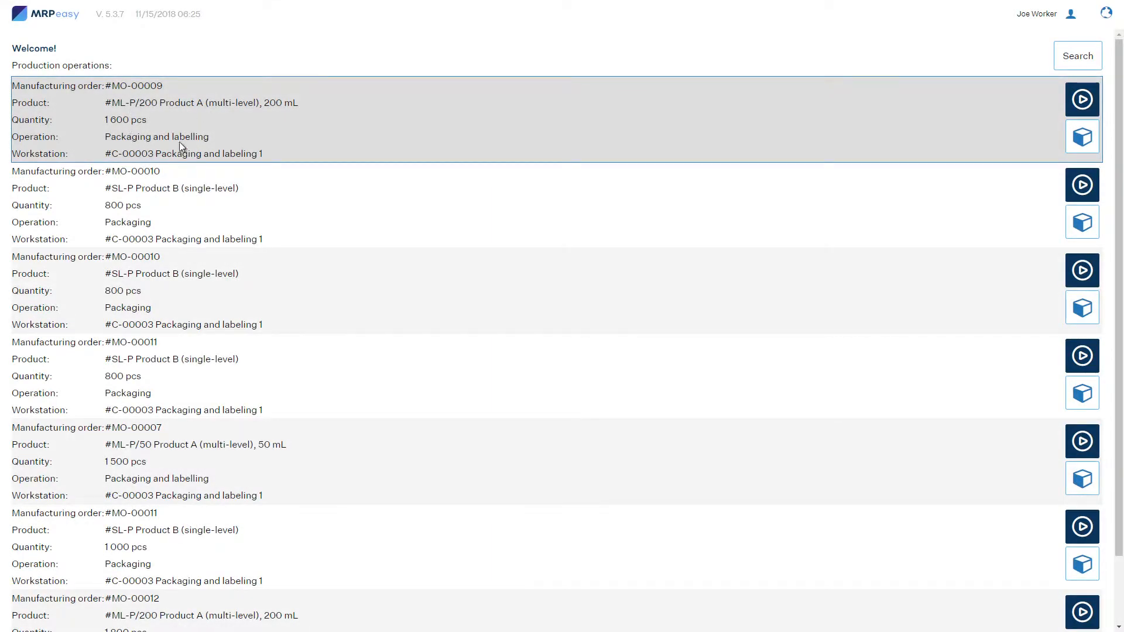
Start the first listed Packaging and labelling operation for Product A, 200 mL, and report it finished with 1600 pcs made.
left_click(1085, 101)
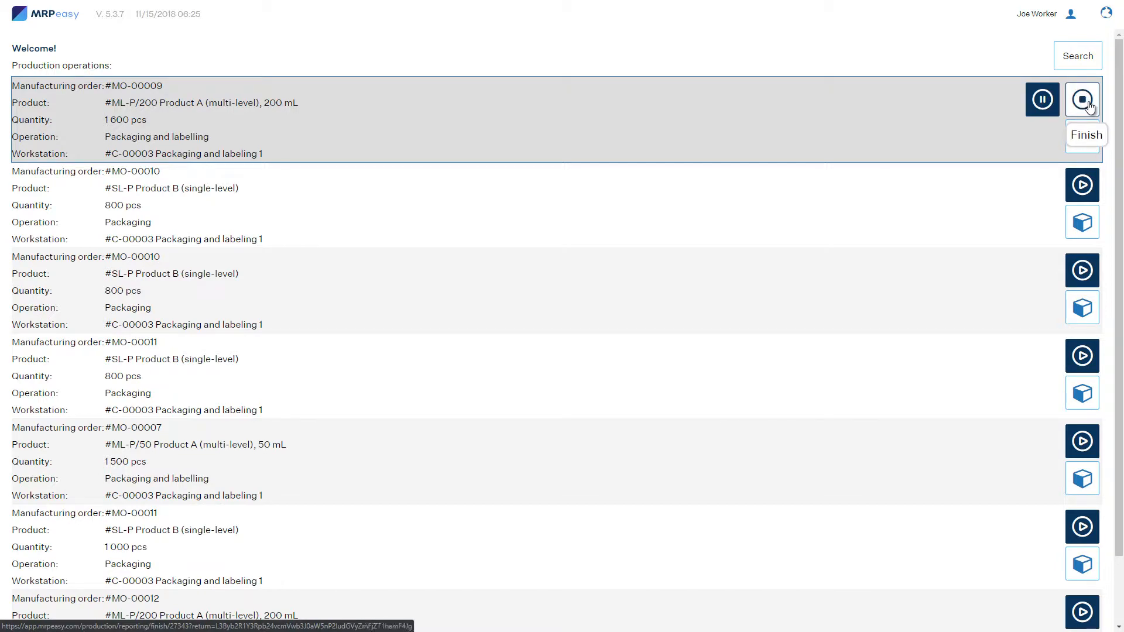
left_click(1084, 101)
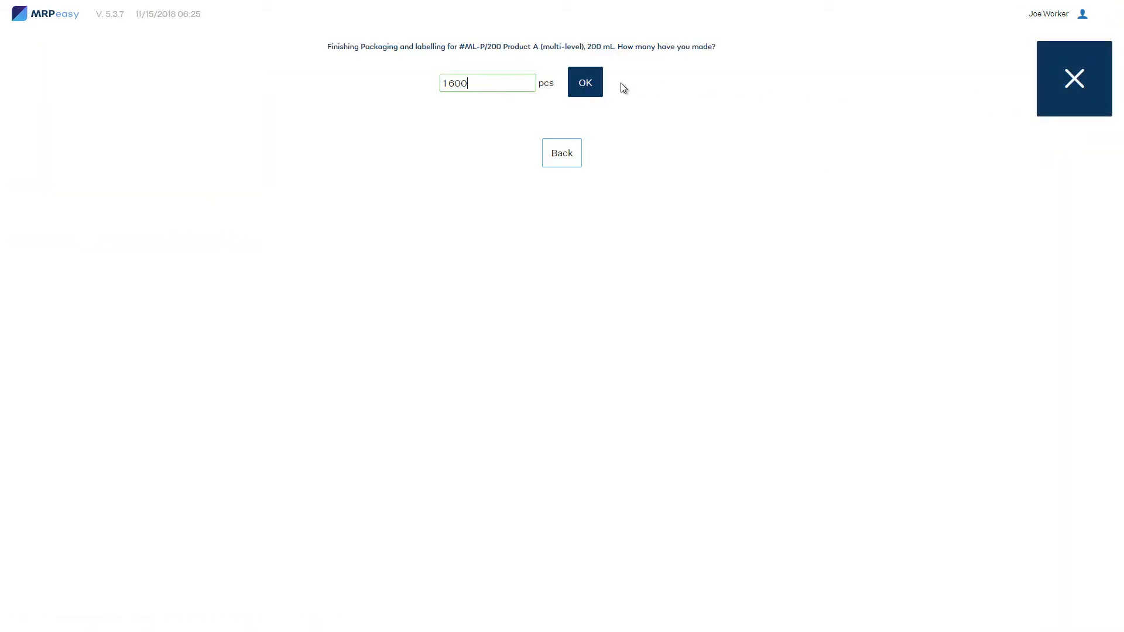
left_click(588, 87)
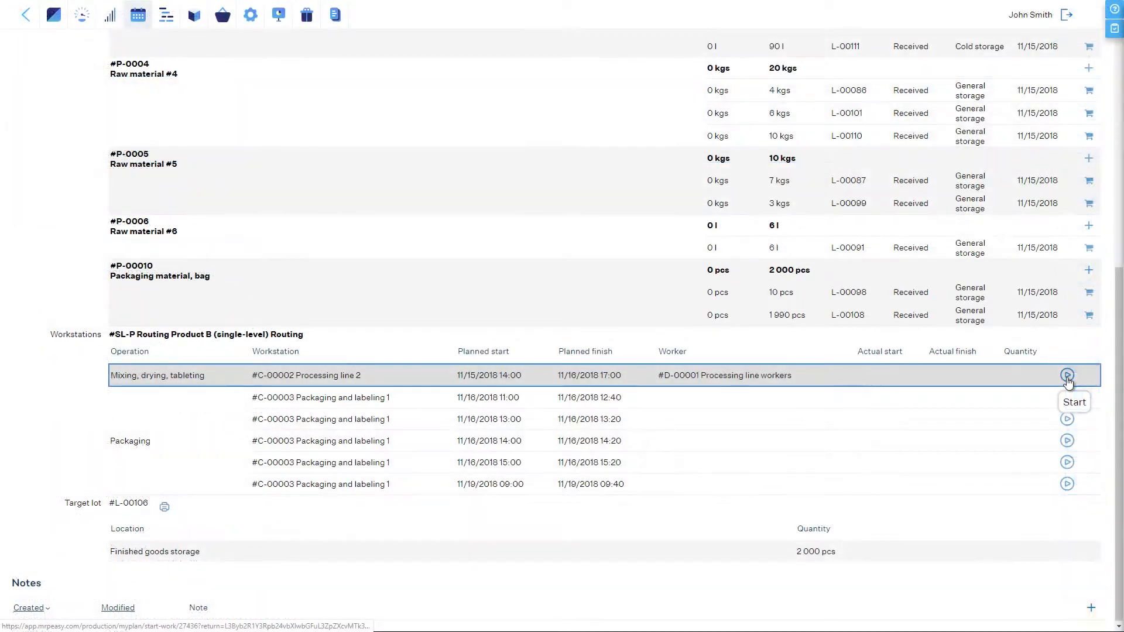
Start the Mixing, drying, tableting operation on Processing line 2 and finish it with 1950 pcs made.
left_click(1067, 376)
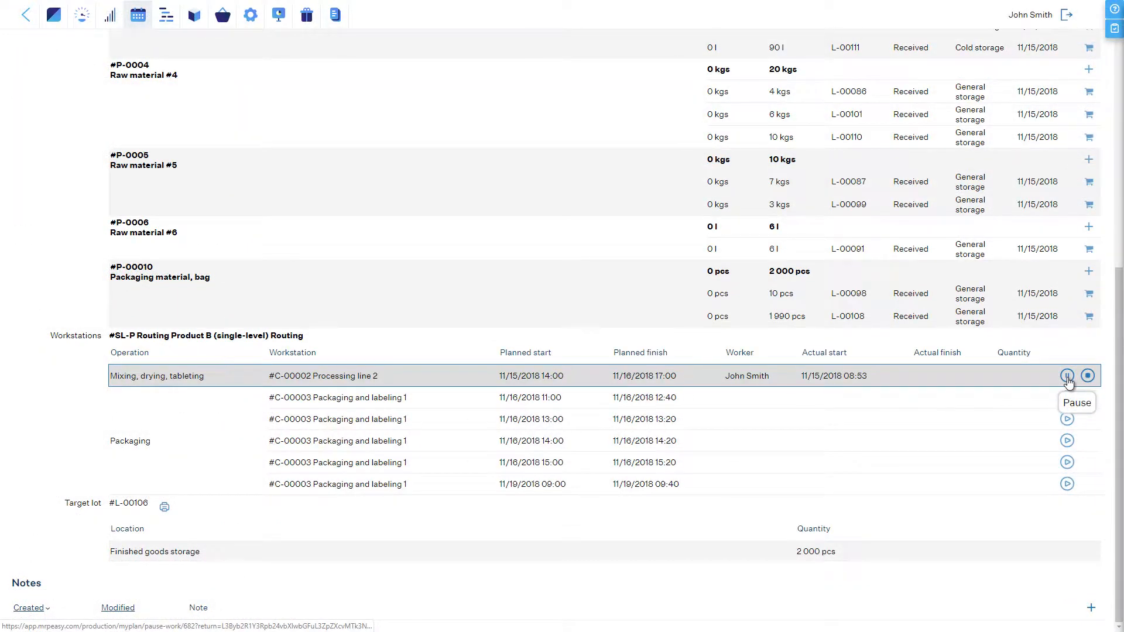
left_click(1087, 376)
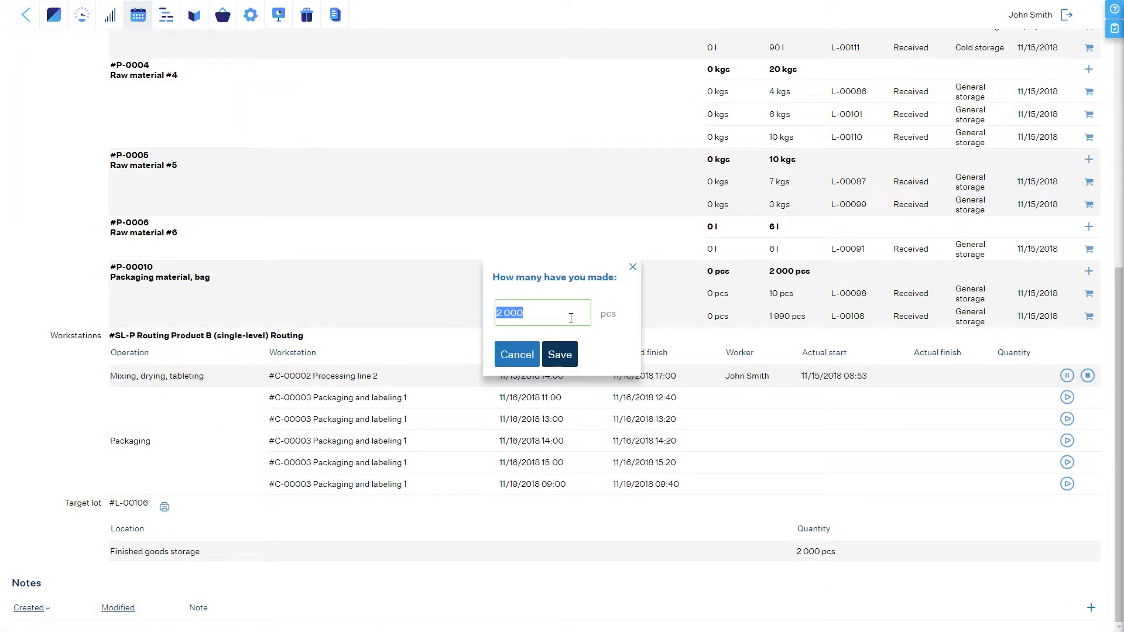
type("1950")
left_click(559, 351)
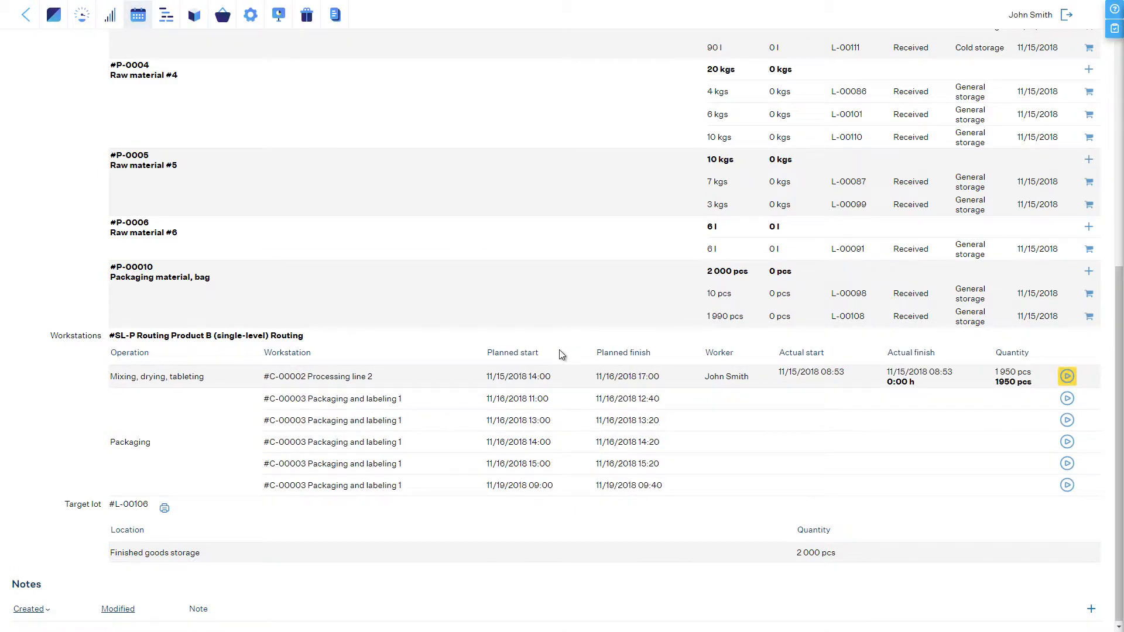
Review the materials, lots and costs of the completed Product B manufacturing order.
scroll(659, 328, "up", 6)
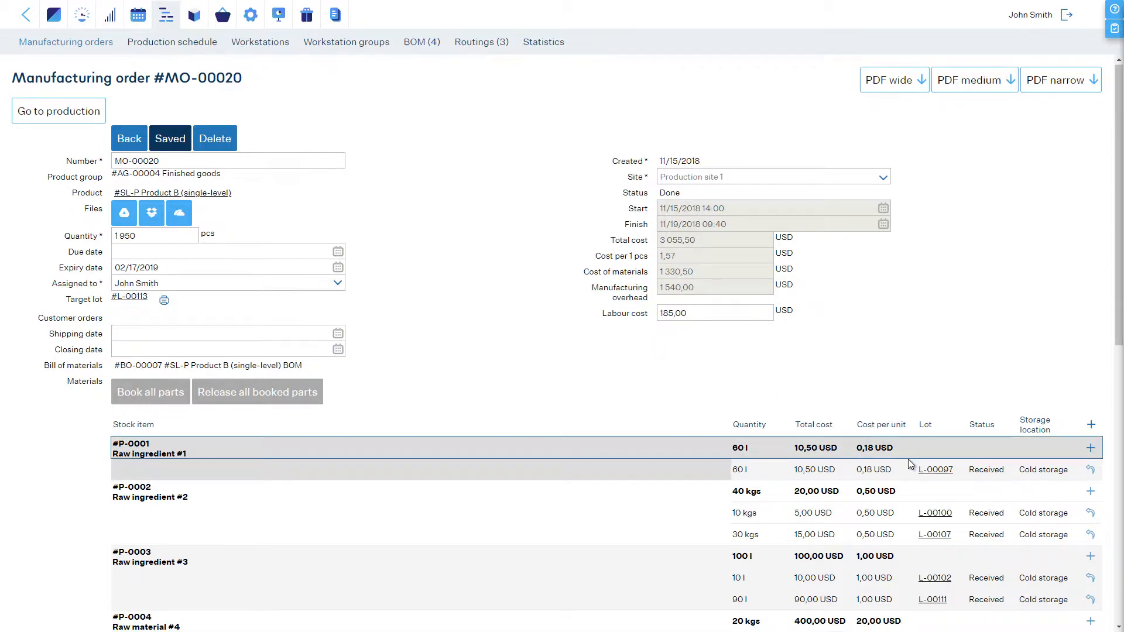
scroll(907, 451, "down", 2)
scroll(909, 464, "down", 5)
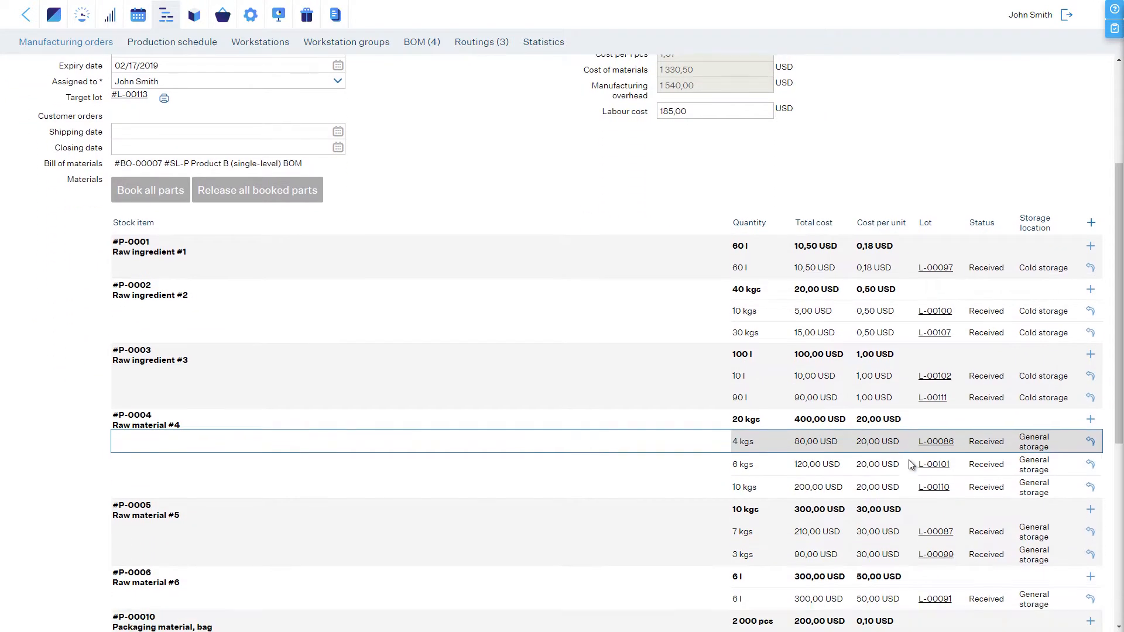
scroll(910, 465, "down", 2)
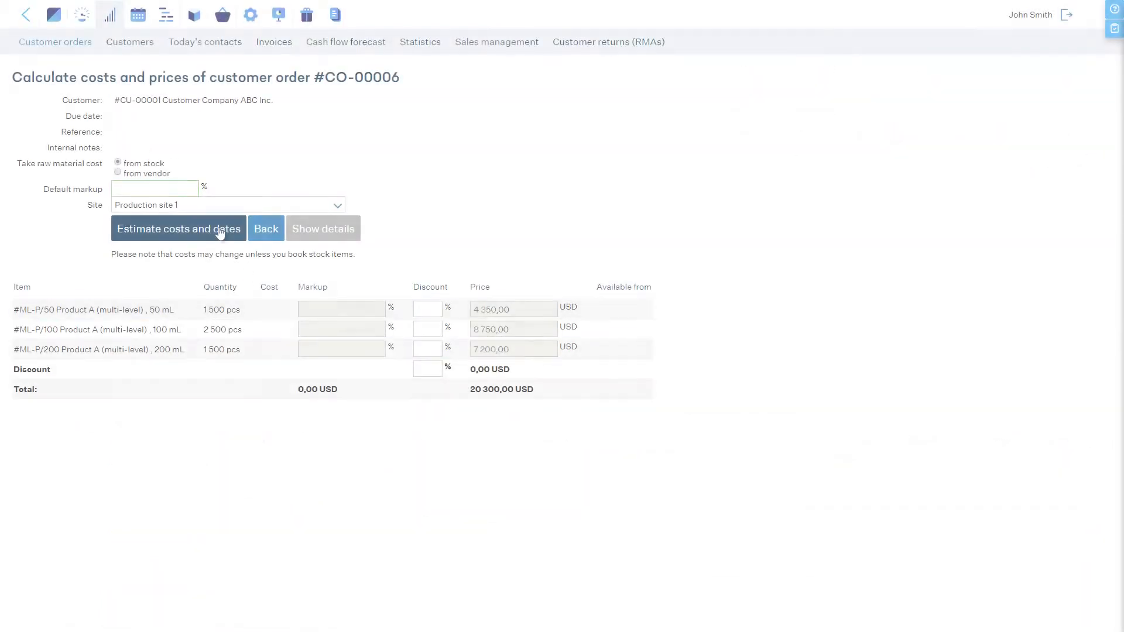
Estimate the customer order's costs and dates with a 40% default markup, and open the 50 mL item's price for editing.
left_click(168, 183)
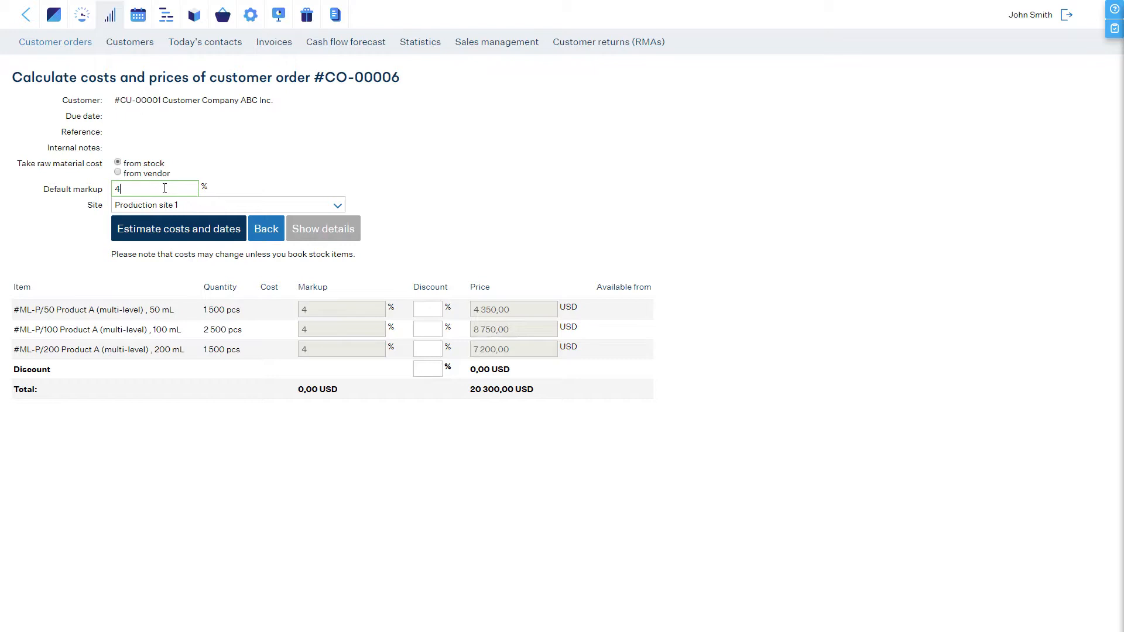
left_click(169, 229)
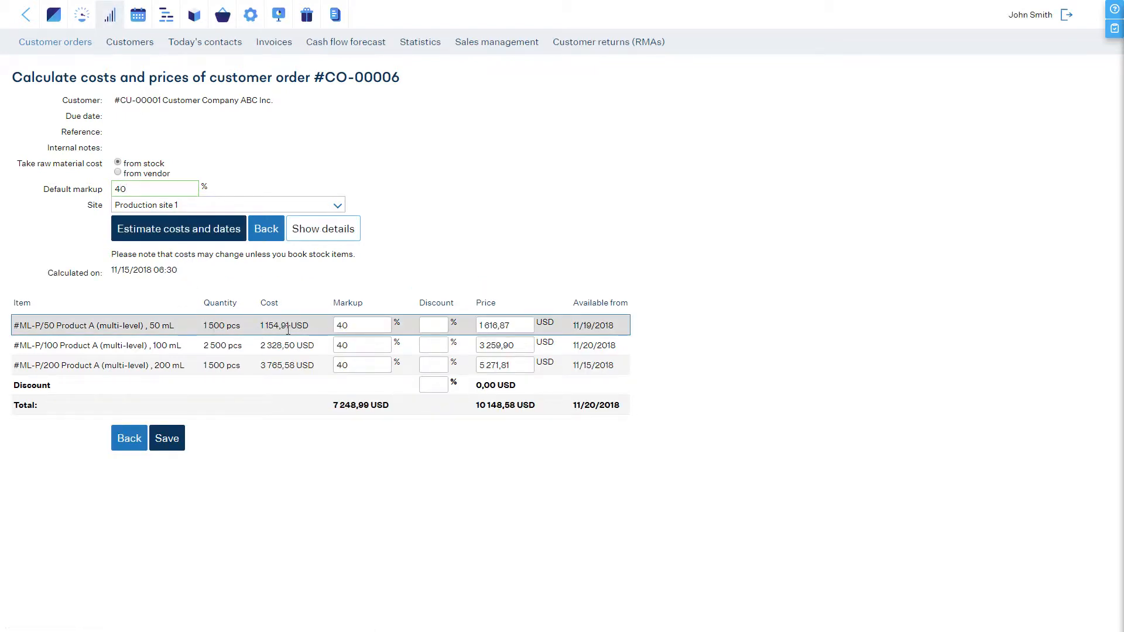
left_click(511, 325)
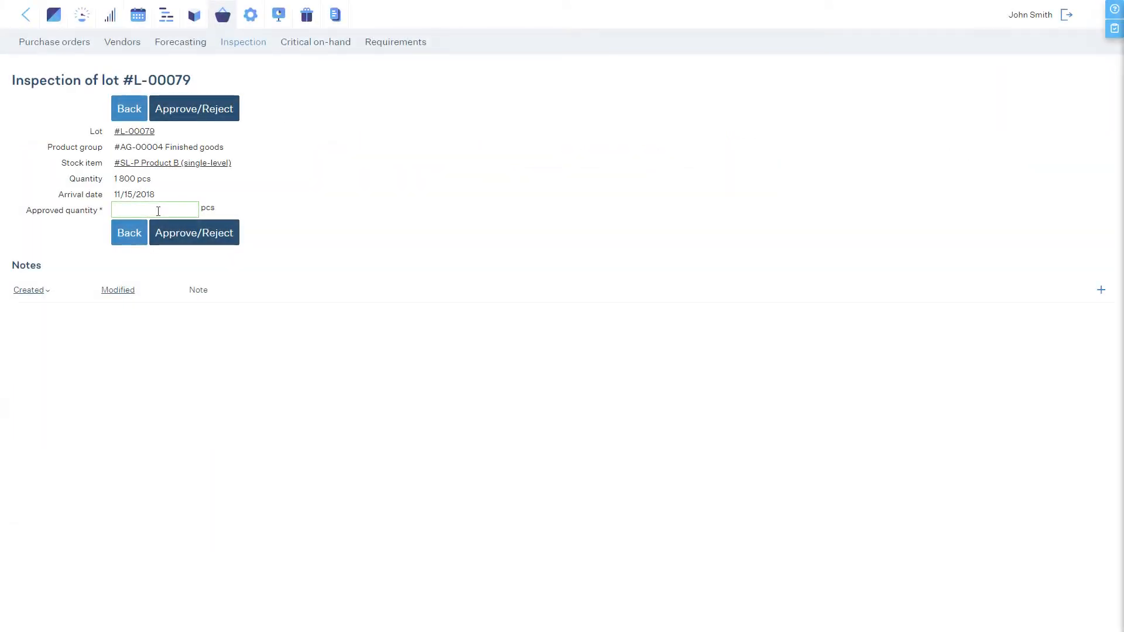
Approve 1700 pcs in the inspection of lot L-00079.
type("1700")
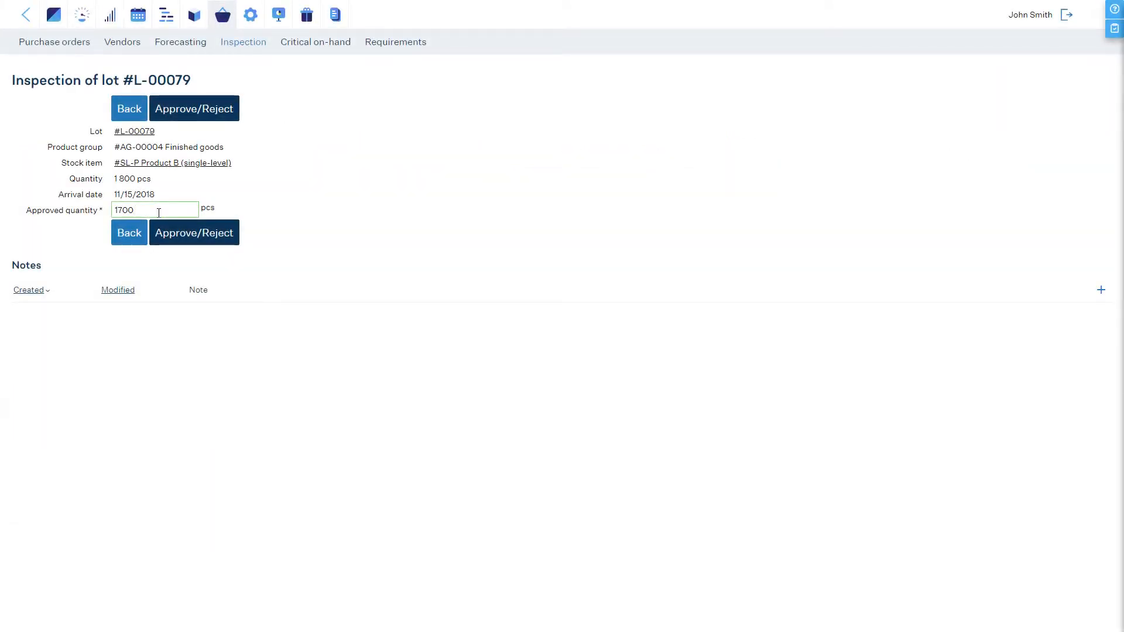
left_click(173, 232)
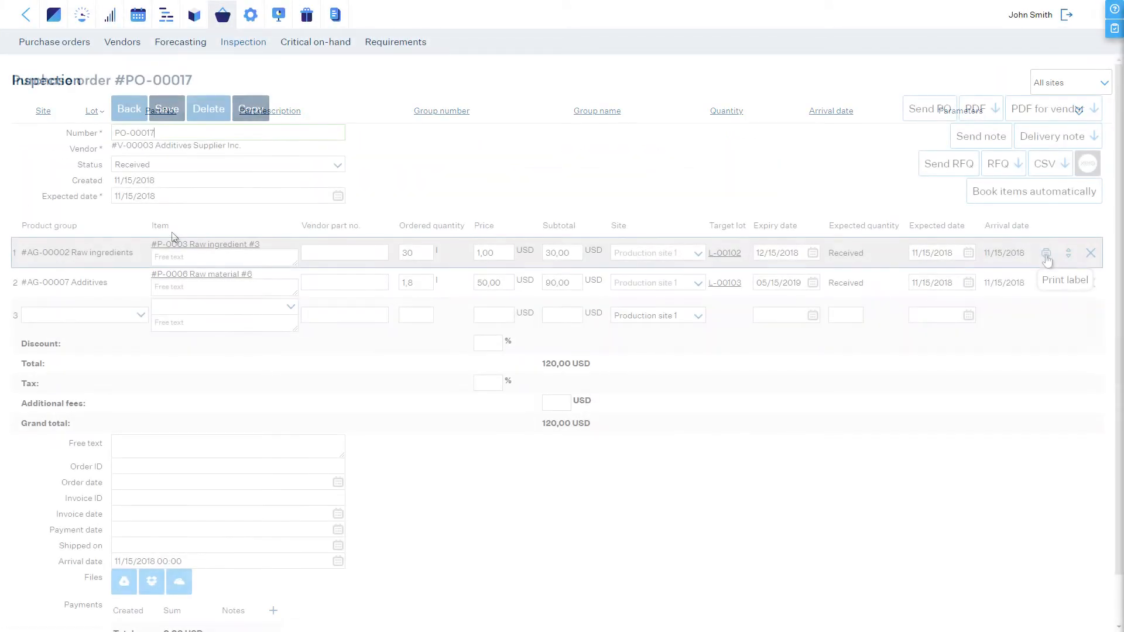
Print the label for the Raw ingredient #3 line of the purchase order.
left_click(1046, 256)
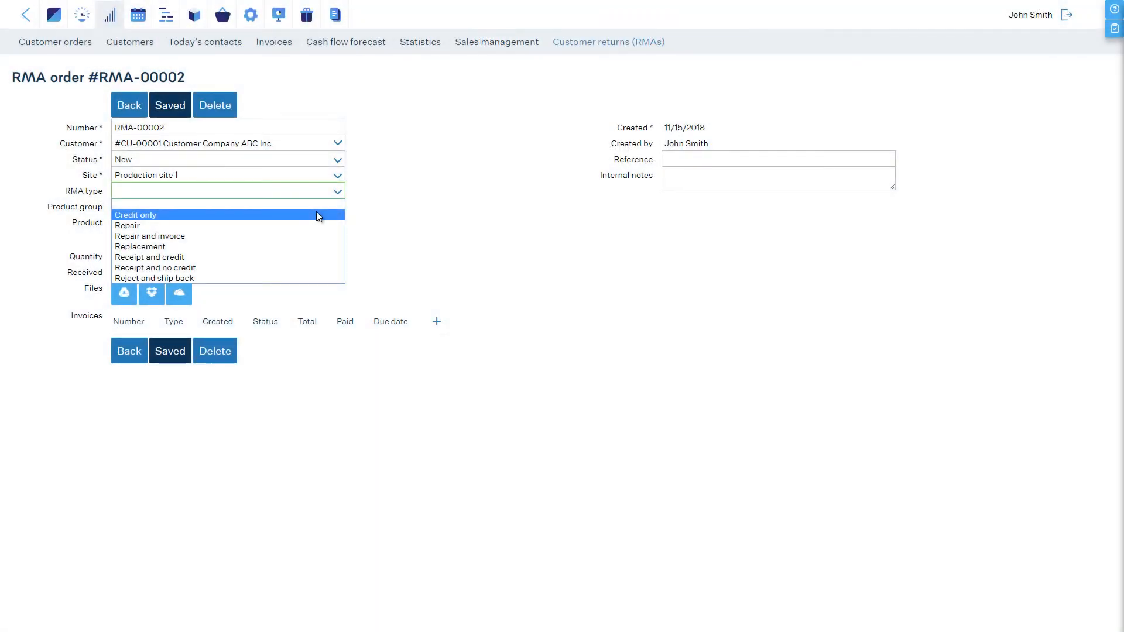
Set the RMA type of the customer return to Receipt and credit.
left_click(177, 257)
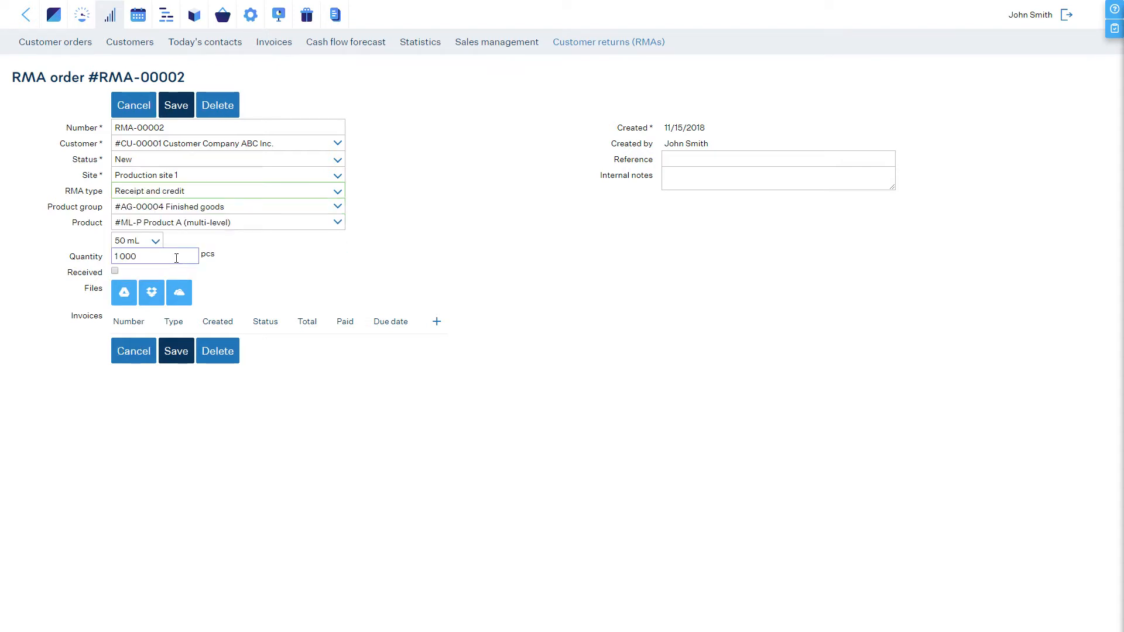